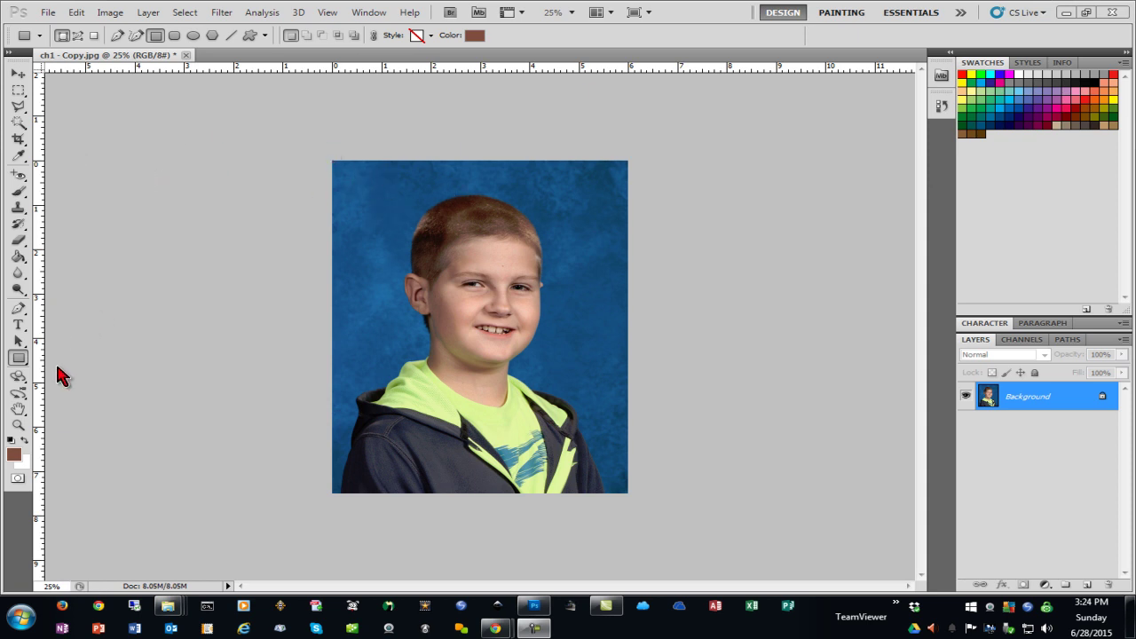
# - Convert the locked Background into a regular layer, keeping the default layer settings
pyautogui.rightClick(1078, 404)
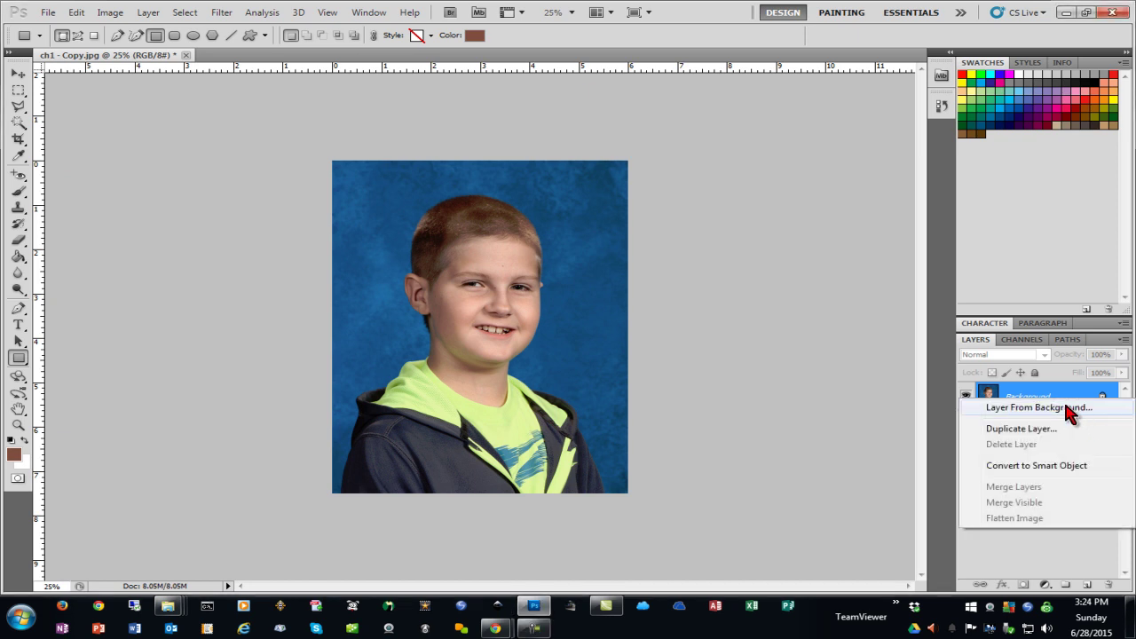
pyautogui.click(1065, 407)
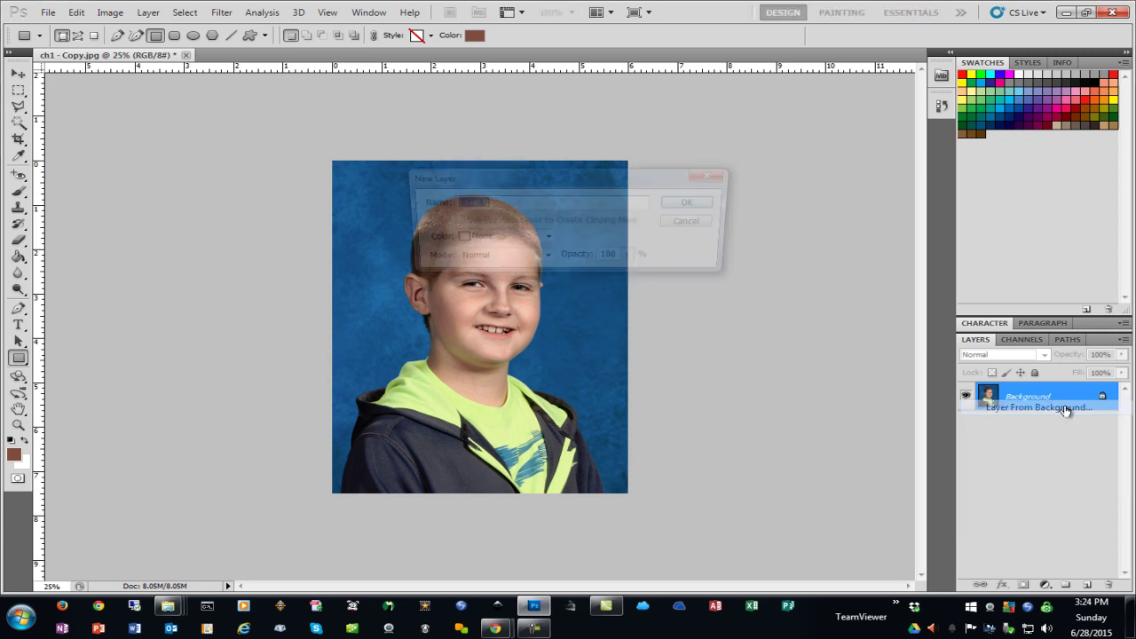
pyautogui.click(716, 215)
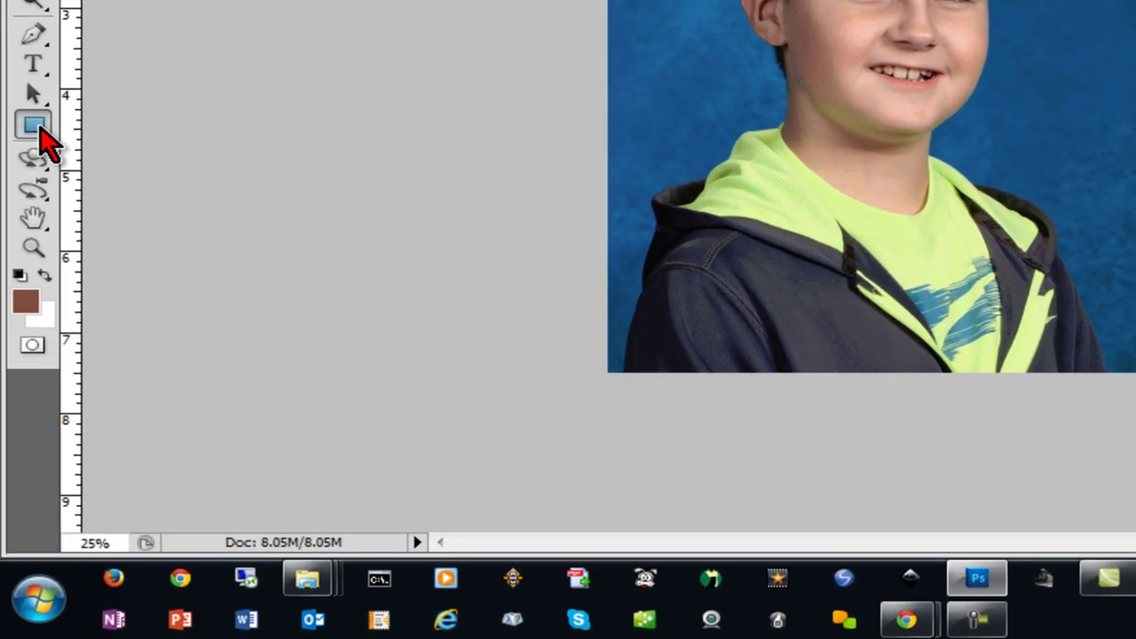
# - Switch to the Rounded Rectangle Tool and swap the colours so that white is the foreground colour
pyautogui.click(23, 366)
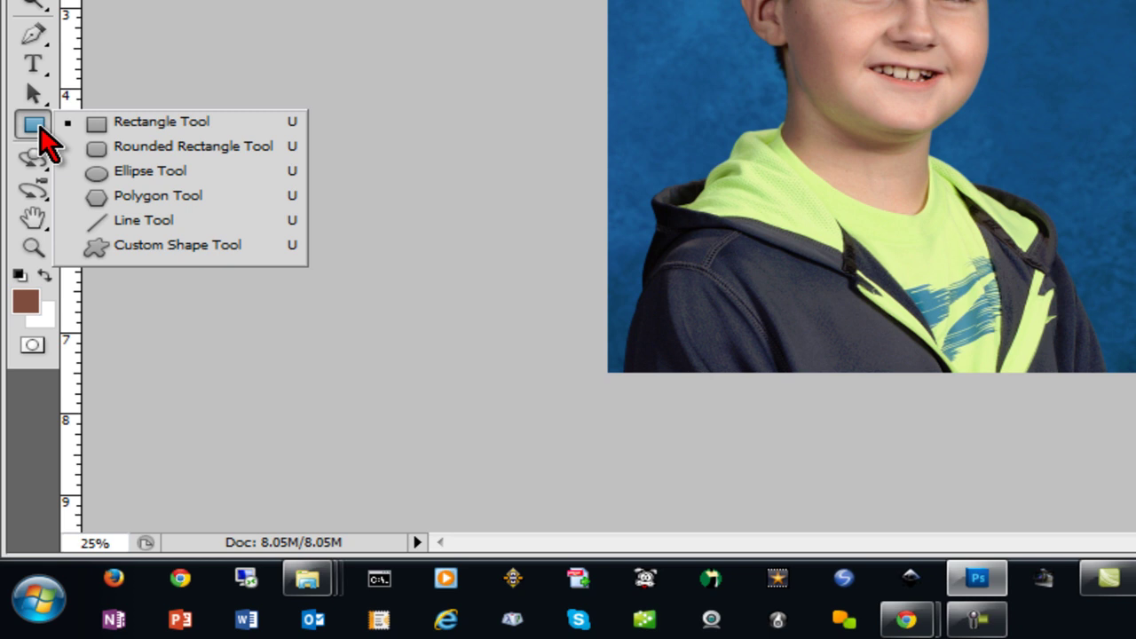
pyautogui.click(241, 149)
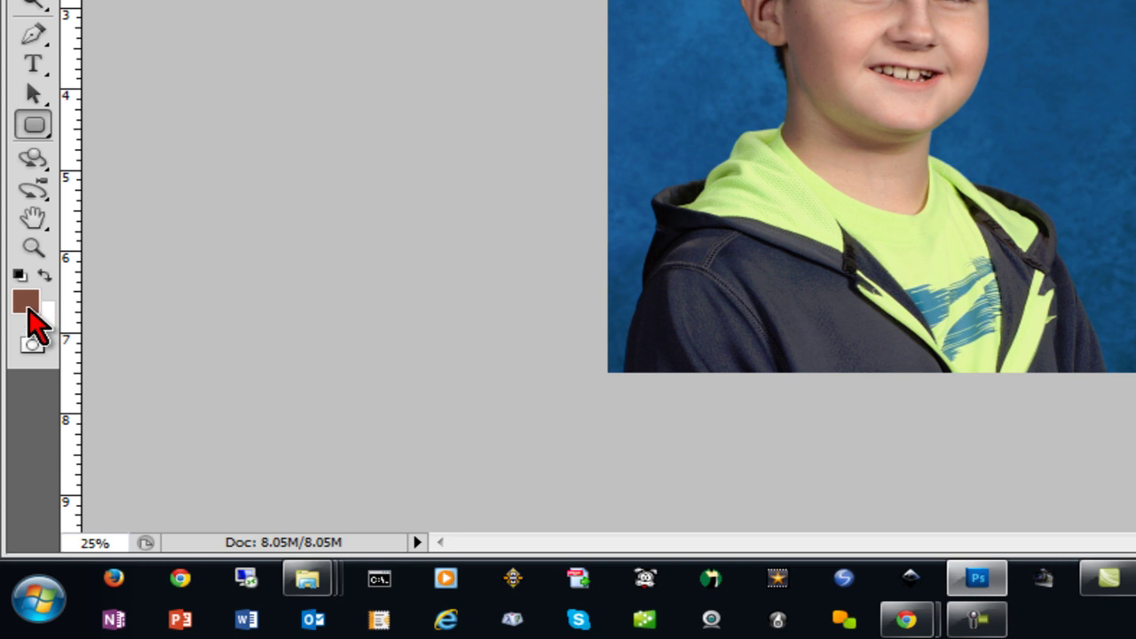
pyautogui.press('x')
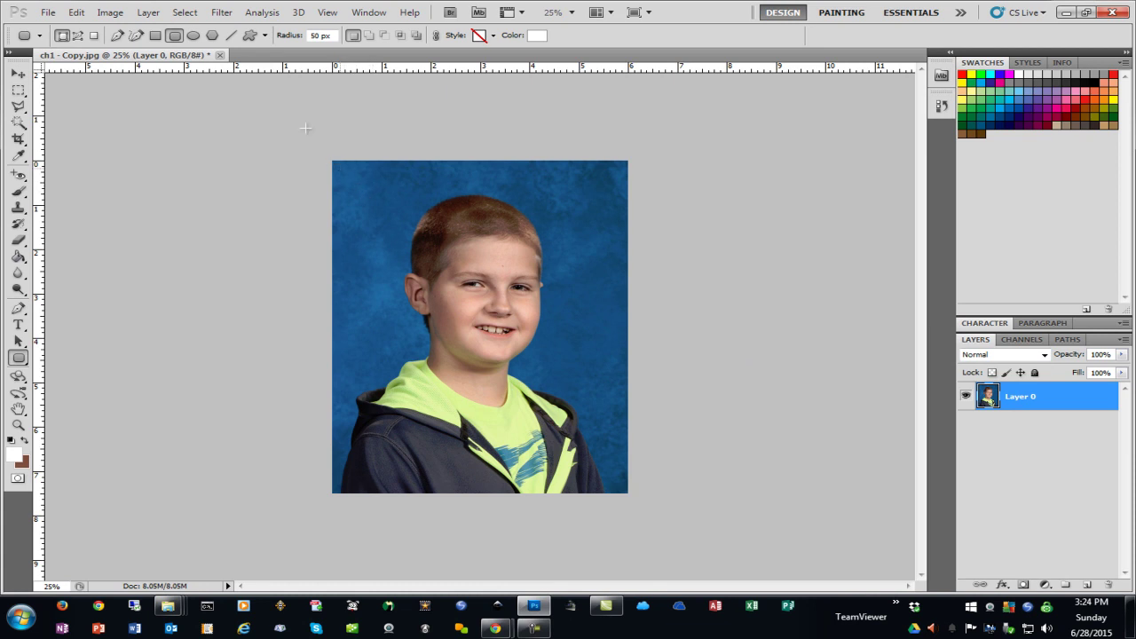
# - Try a white rounded rectangle with a 50 px corner radius over the photo, and undo it
pyautogui.doubleClick(314, 37)
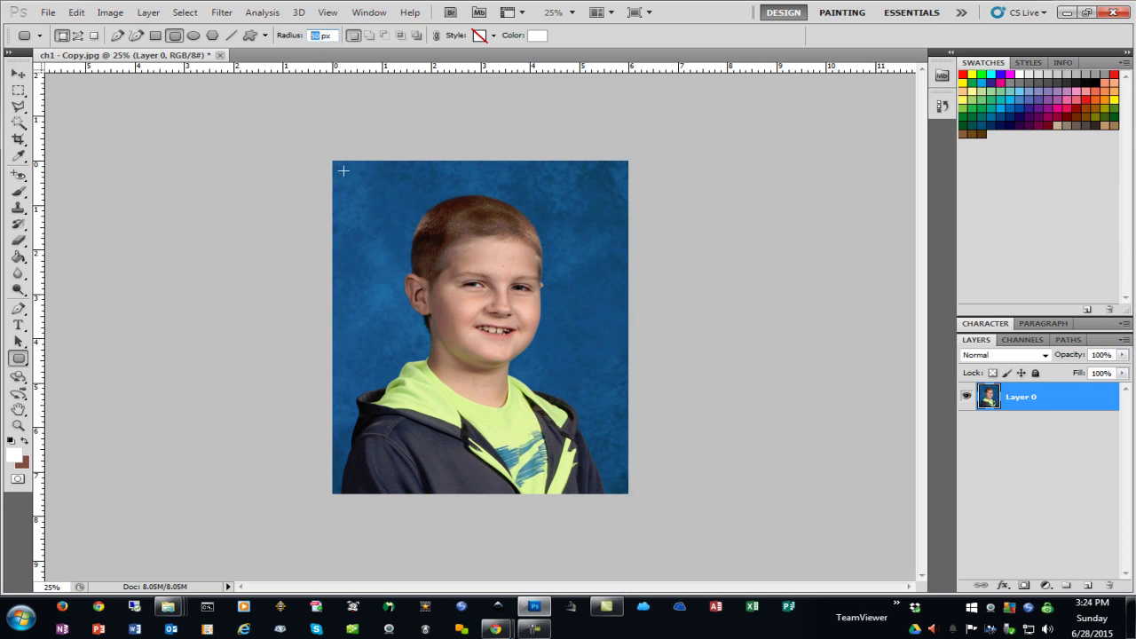
pyautogui.moveTo(340, 170); pyautogui.dragTo(622, 487)
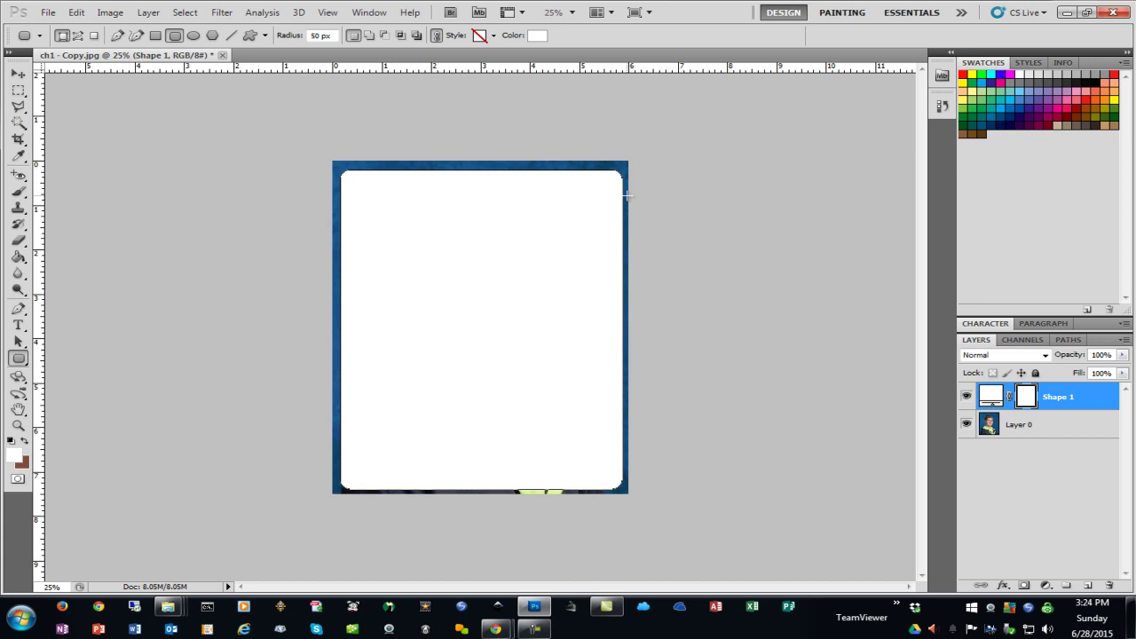
pyautogui.hotkey('ctrl', 'z')
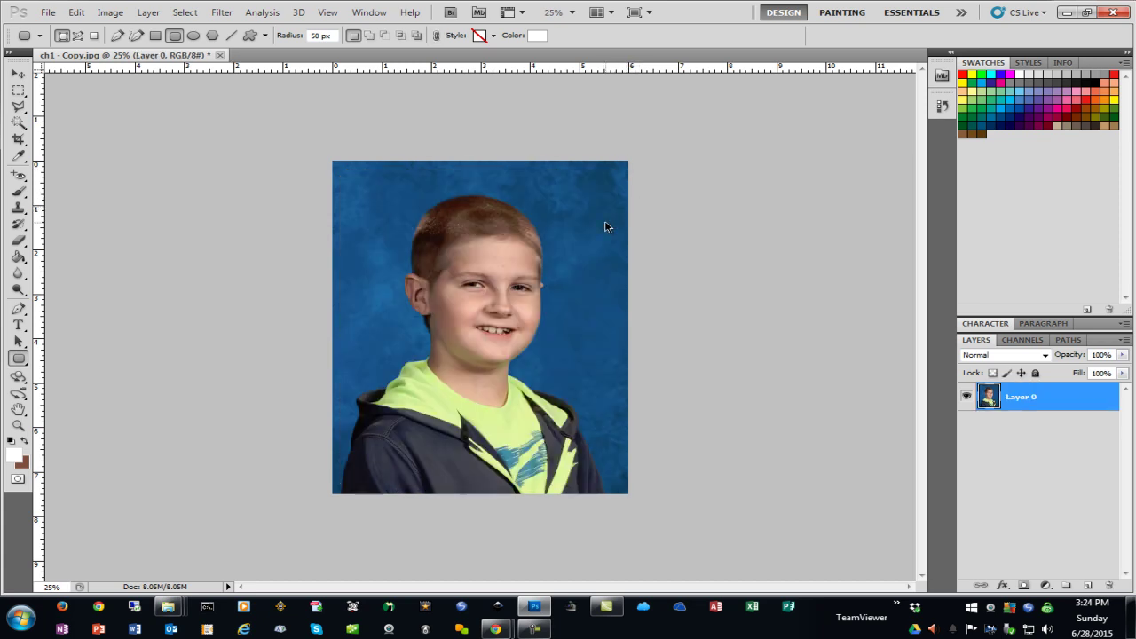
# - Draw a white rounded rectangle with a 100 px corner radius just inside the photo's edges and rasterize its layer
pyautogui.click(318, 36)
pyautogui.moveTo(361, 198); pyautogui.dragTo(621, 490)
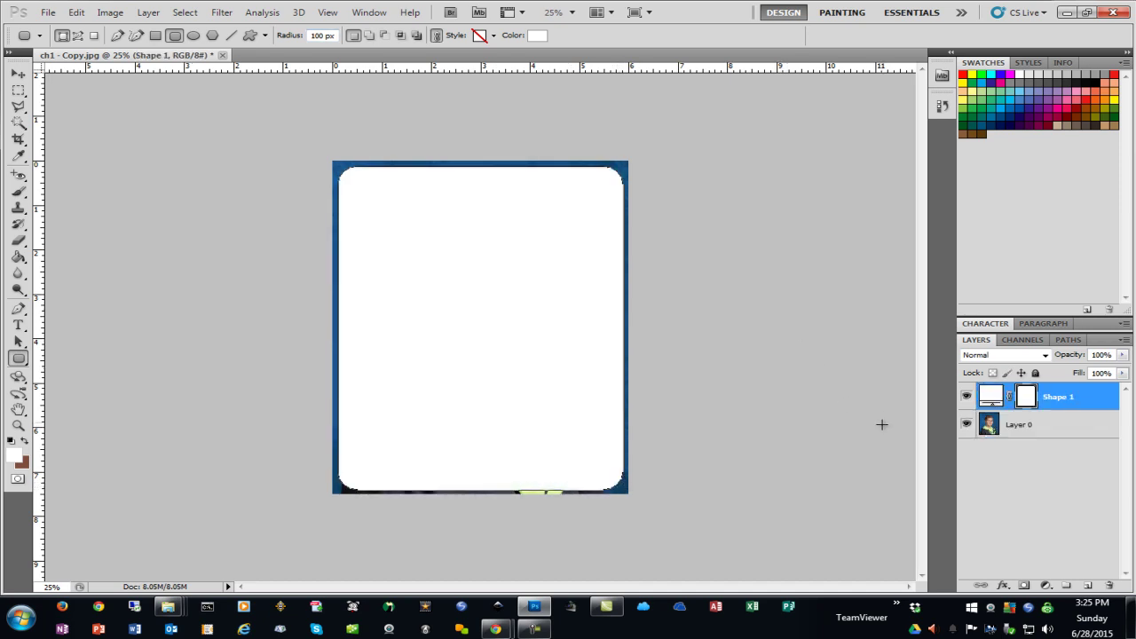
pyautogui.rightClick(1069, 399)
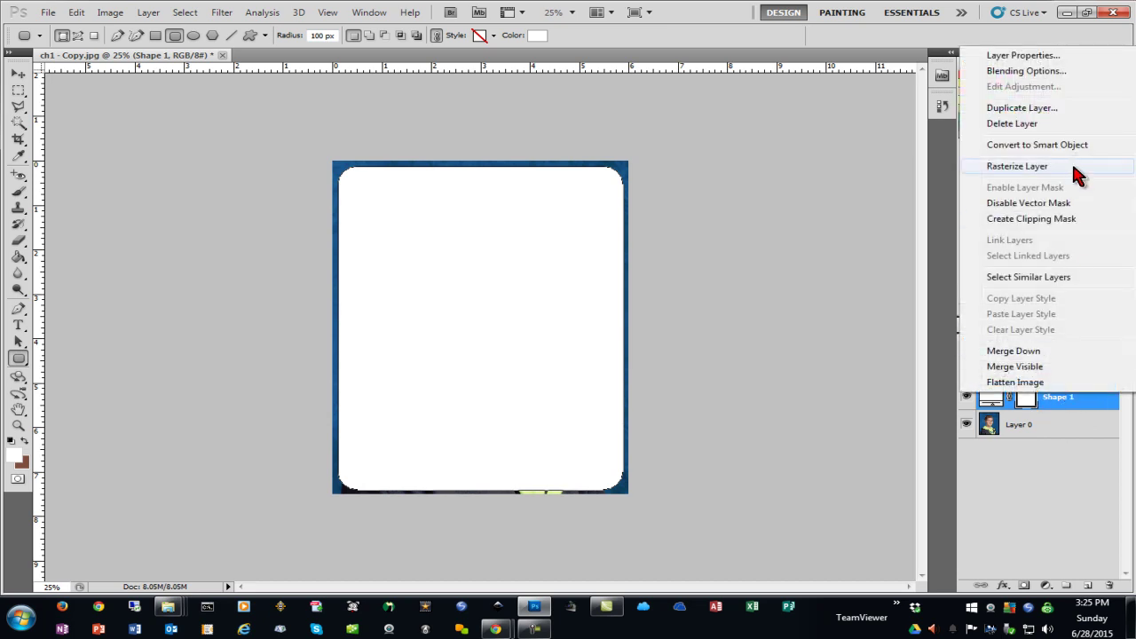
pyautogui.click(1017, 166)
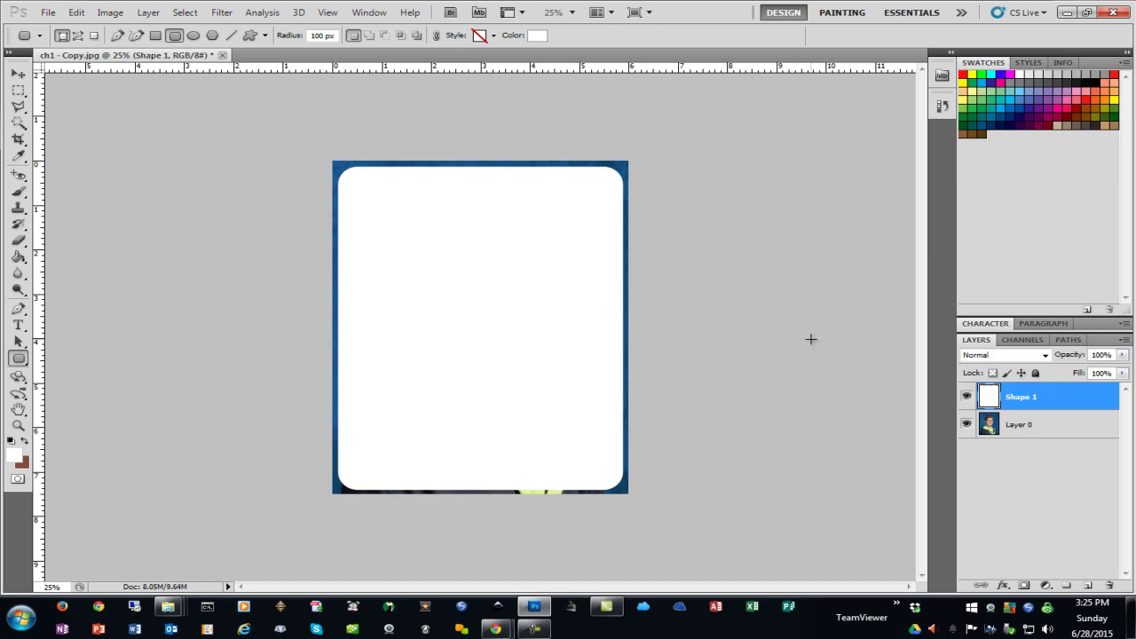
# - Select the white rounded area of Shape 1 with the Magic Wand and hide that layer
pyautogui.click(22, 125)
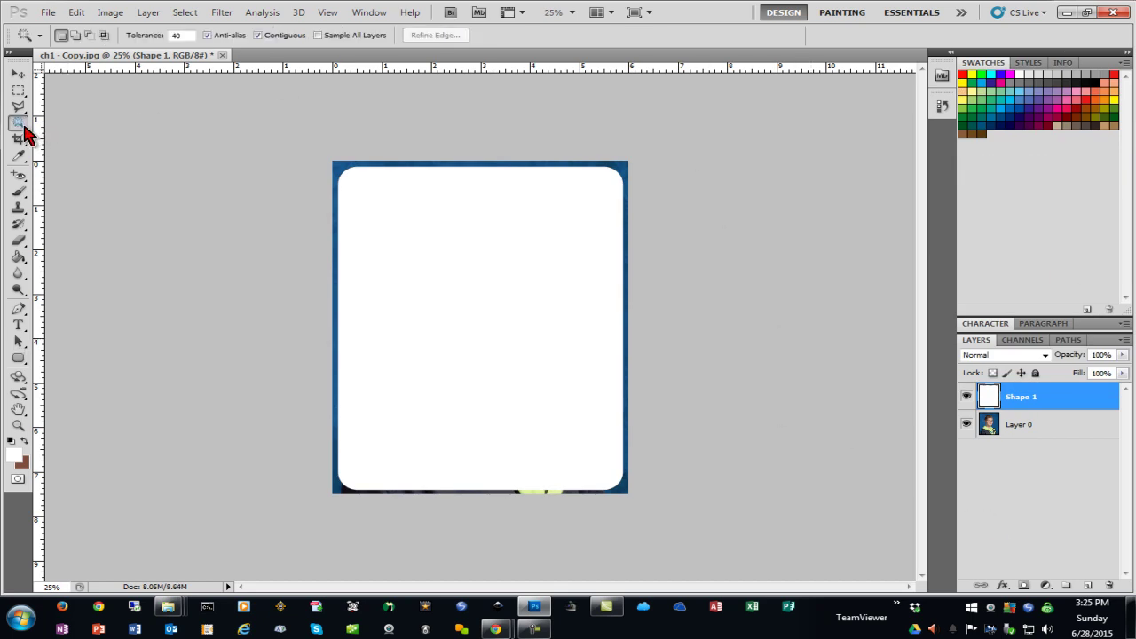
pyautogui.click(395, 235)
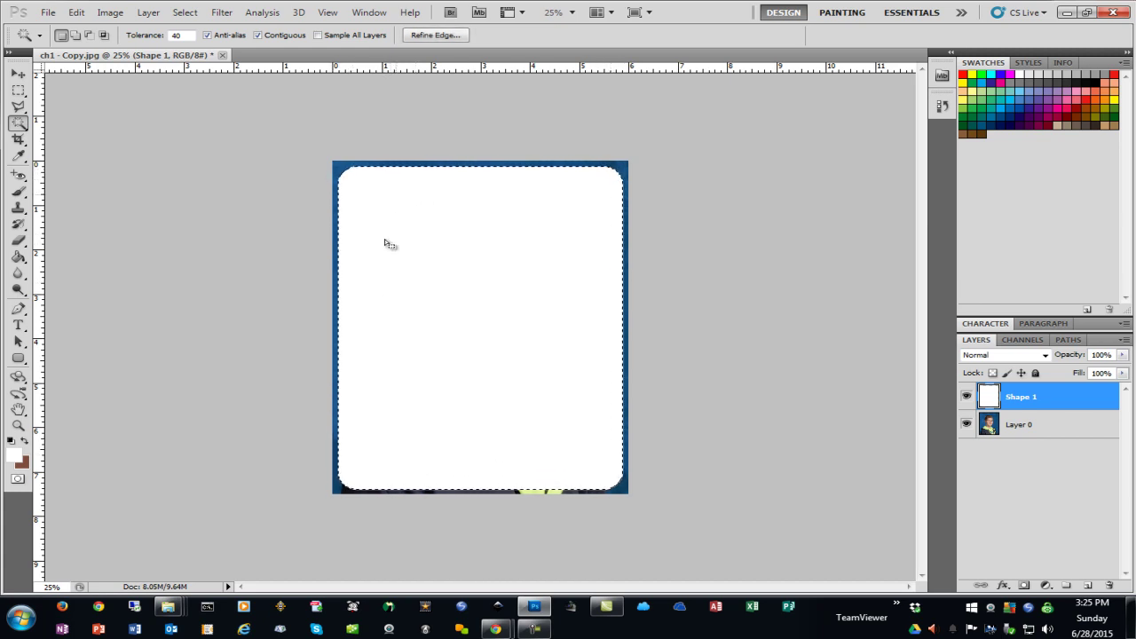
pyautogui.click(966, 398)
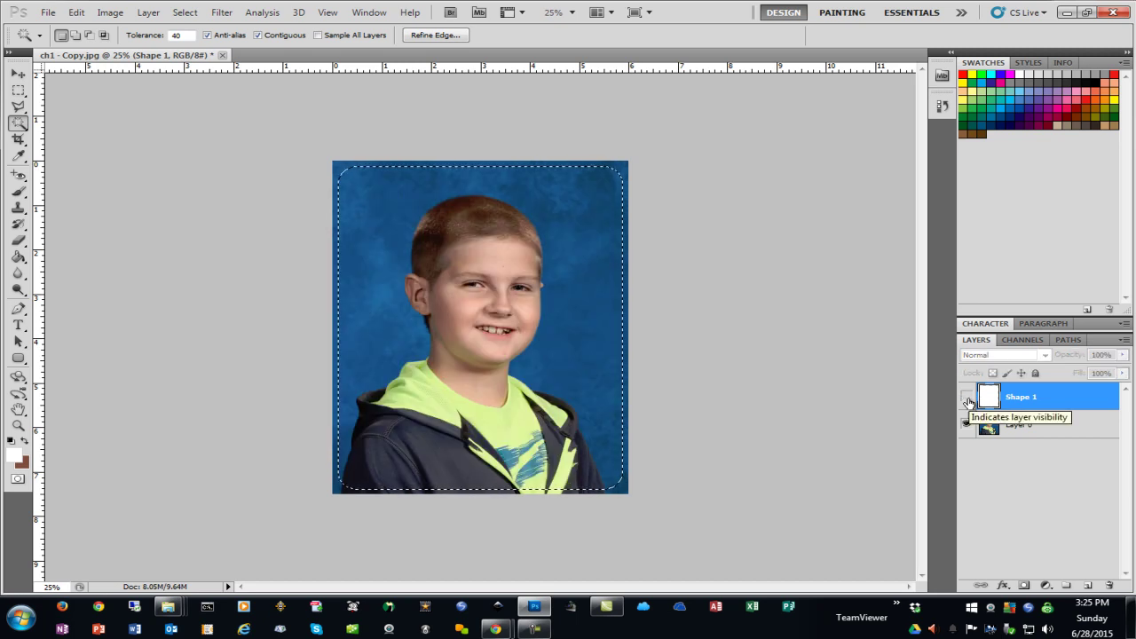
# - Cut the selected rounded area out of Layer 0, paste it as a new layer, and hide Layer 0
pyautogui.click(1045, 428)
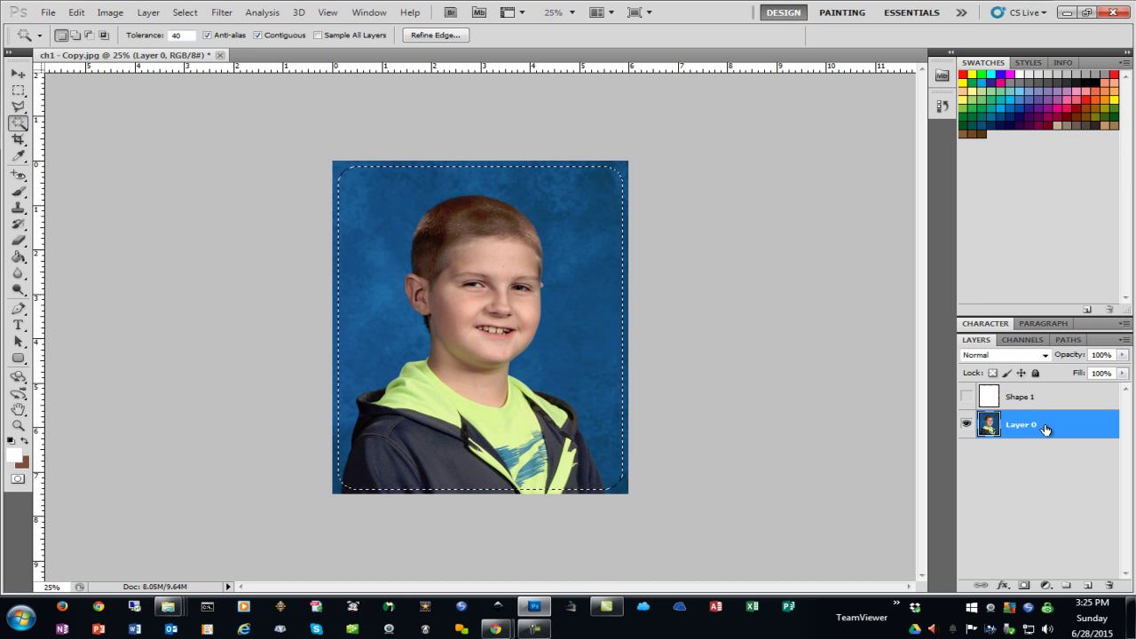
pyautogui.click(78, 13)
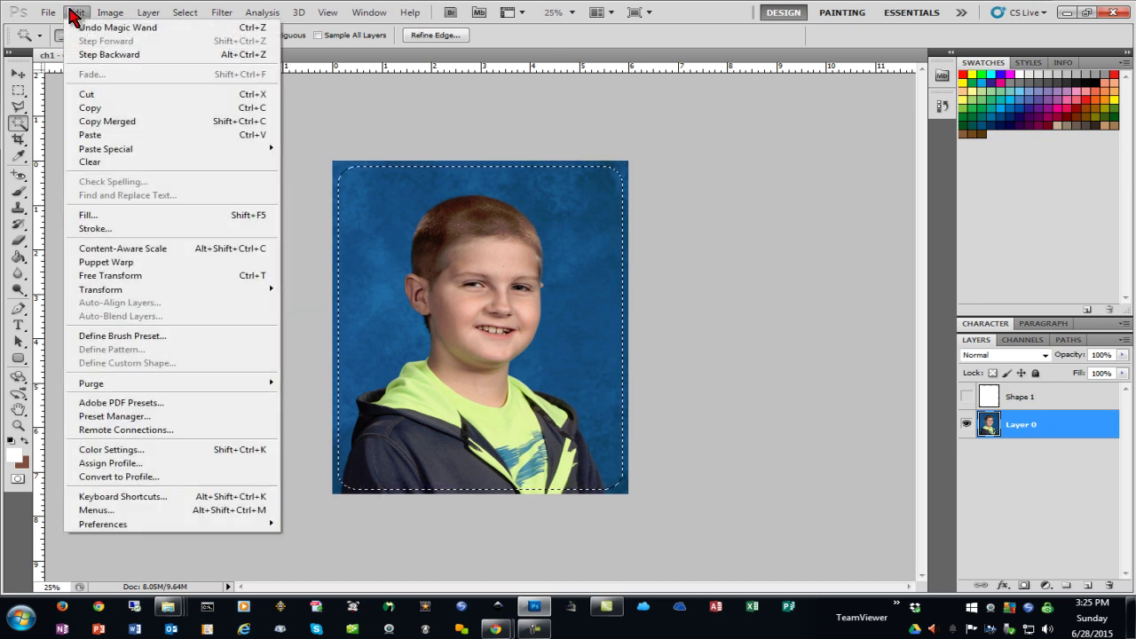
pyautogui.click(114, 94)
pyautogui.click(77, 12)
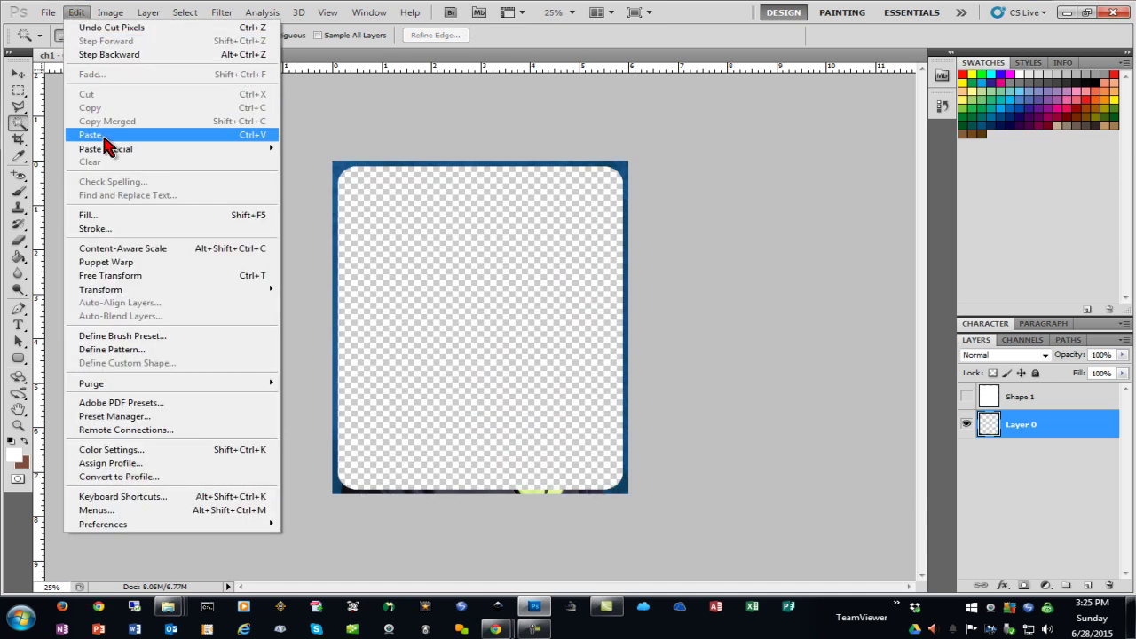
pyautogui.click(93, 134)
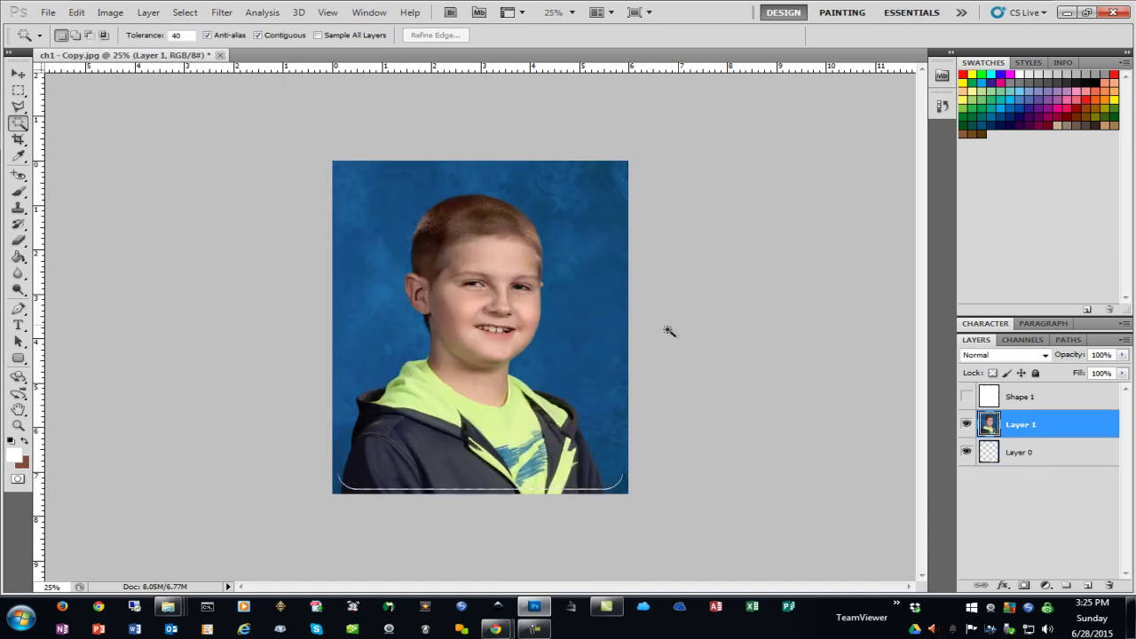
pyautogui.click(967, 453)
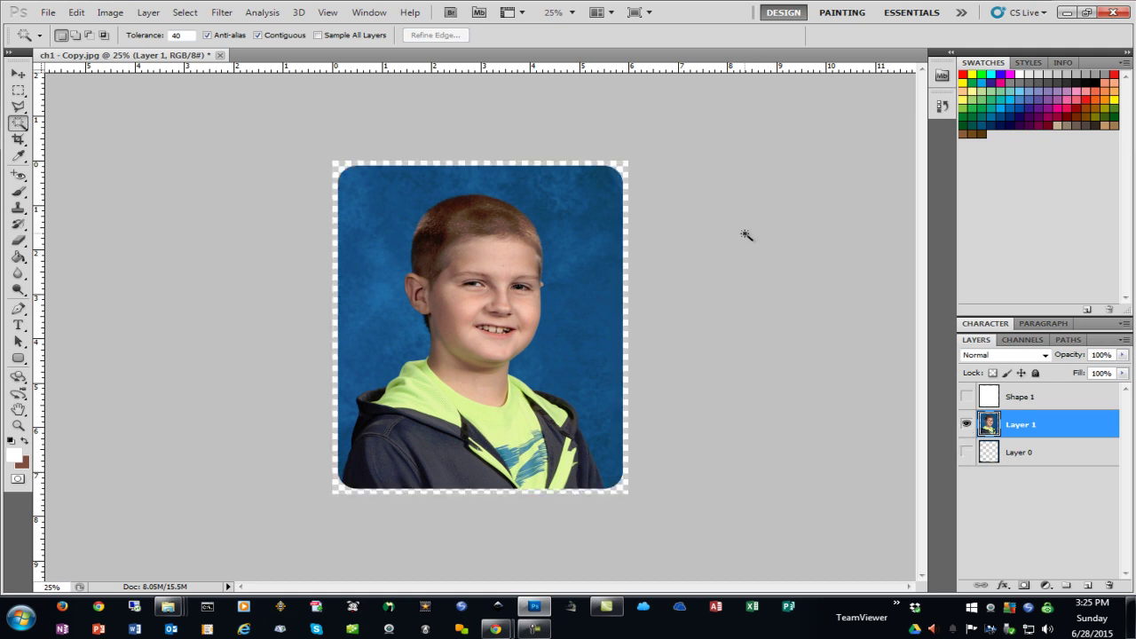
# - Add a Stroke layer style to Layer 1, positioned Inside with a size of 35 px
pyautogui.hotkey('ctrl', '+')
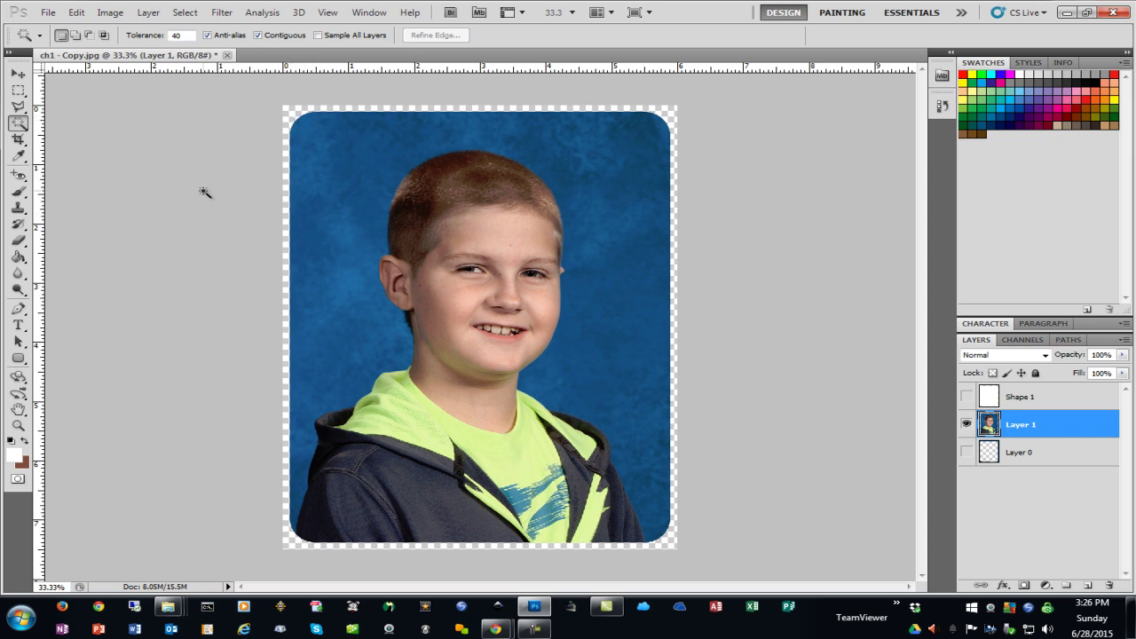
pyautogui.click(18, 73)
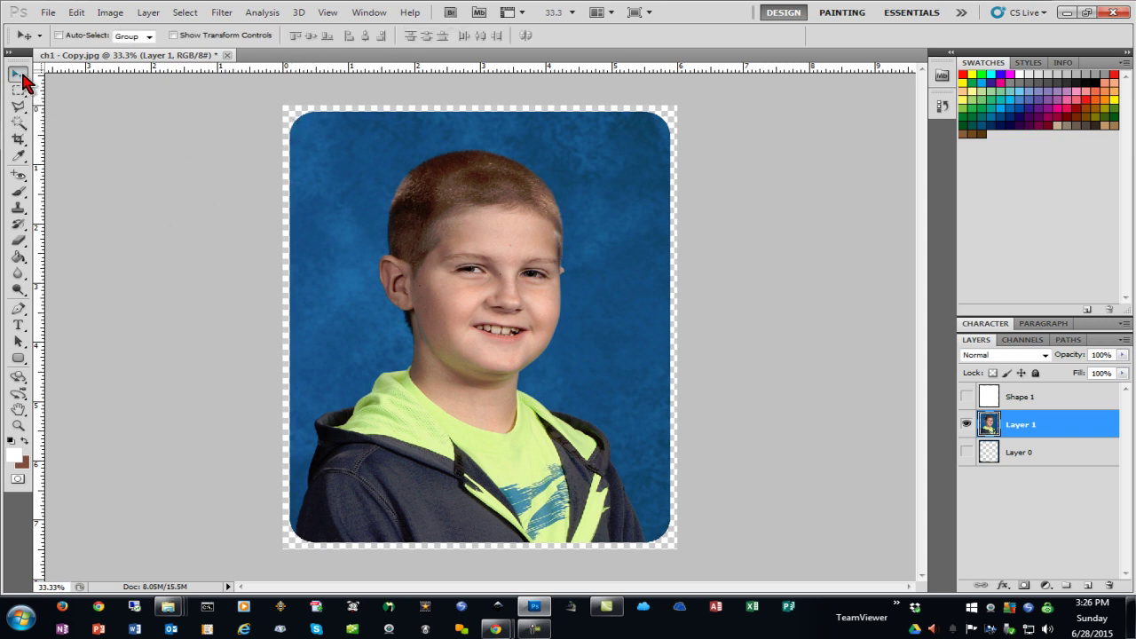
pyautogui.rightClick(1048, 429)
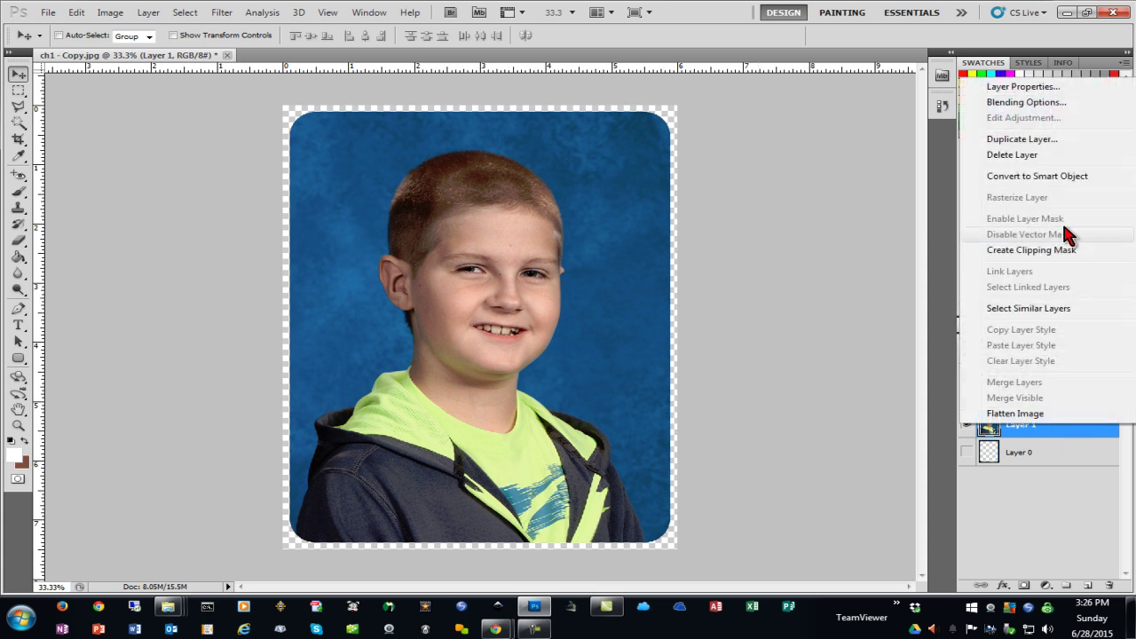
pyautogui.click(1061, 102)
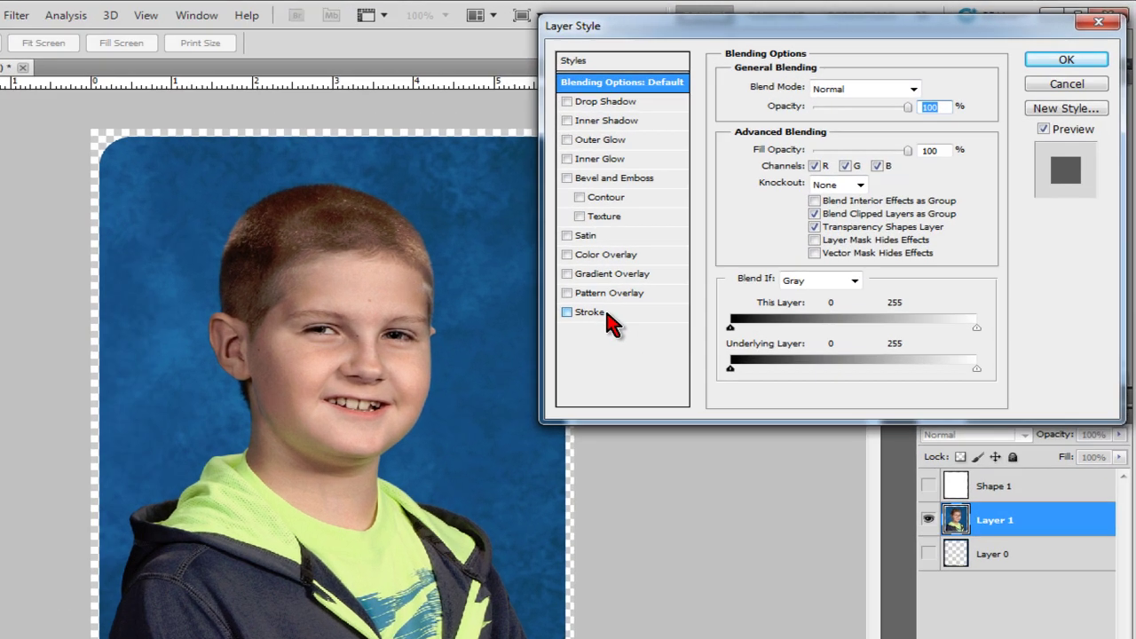
pyautogui.click(703, 257)
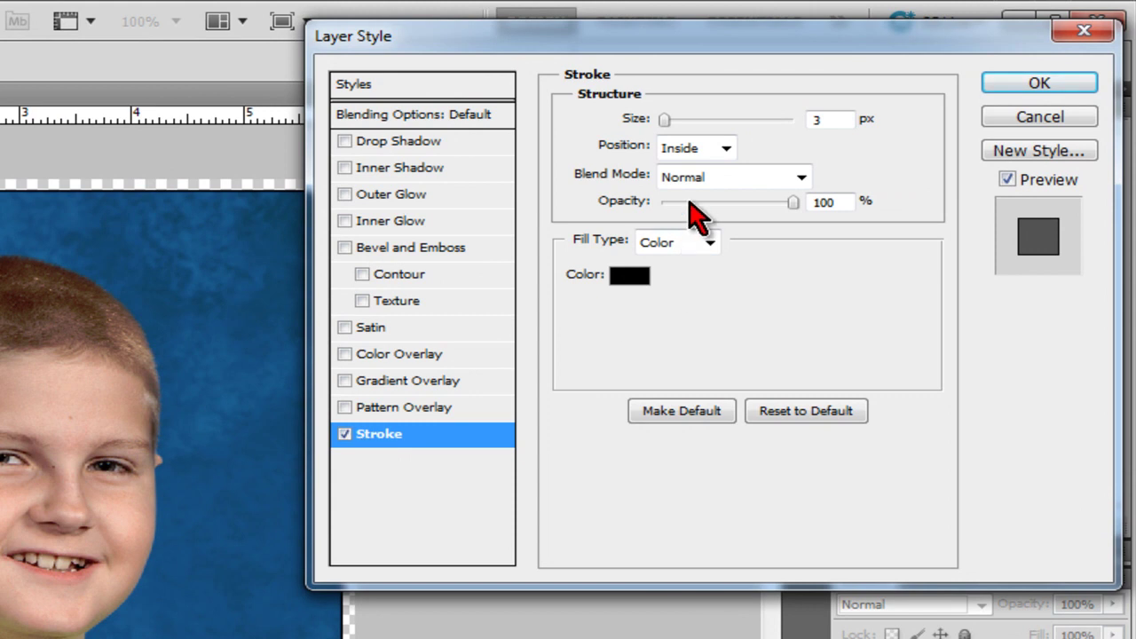
pyautogui.click(726, 151)
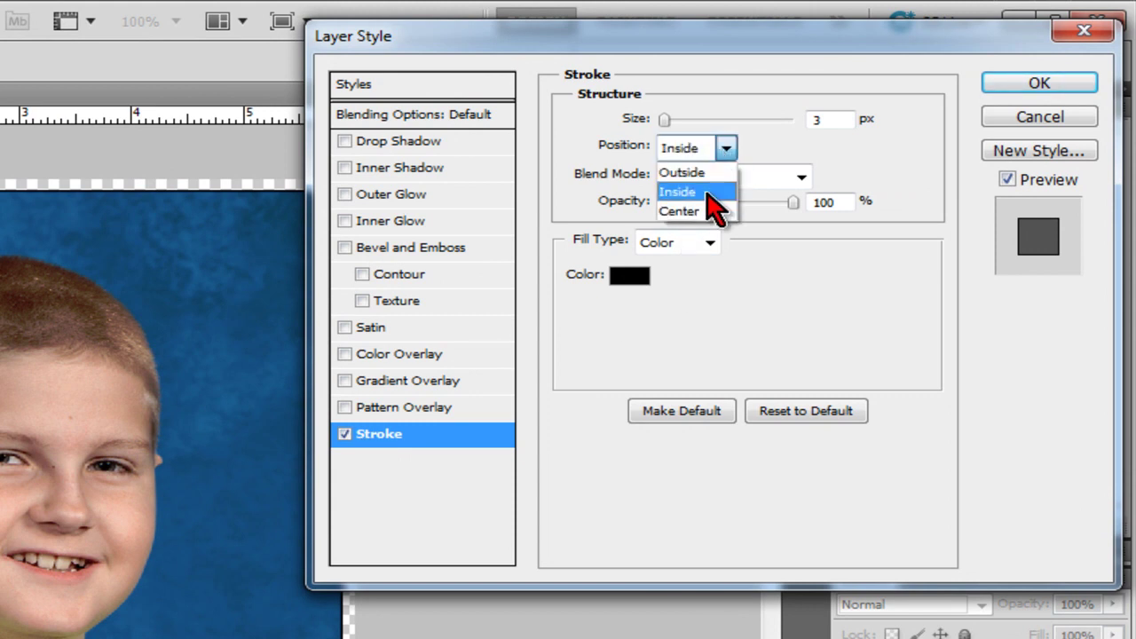
pyautogui.click(715, 204)
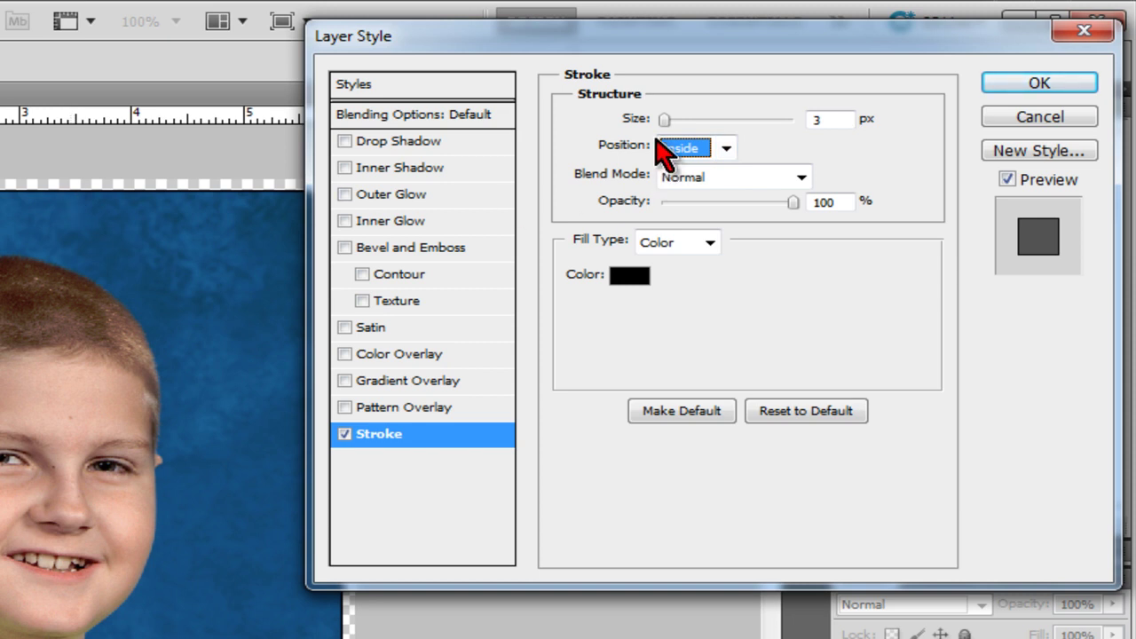
pyautogui.moveTo(665, 121); pyautogui.dragTo(689, 124)
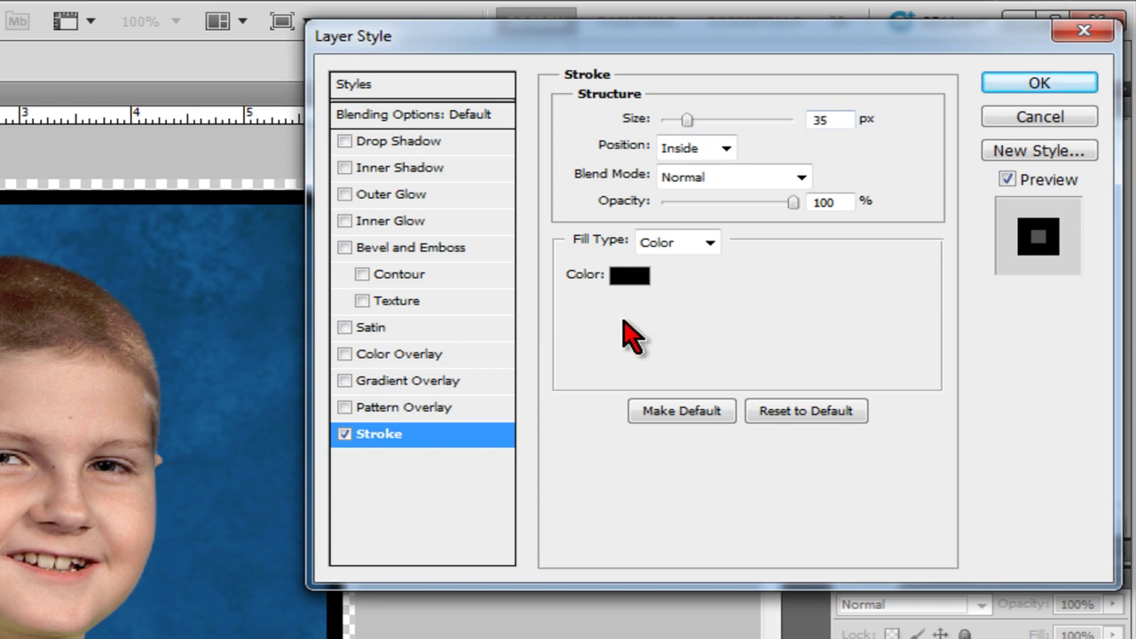
# - Set the stroke colour to white and apply the layer style
pyautogui.click(630, 275)
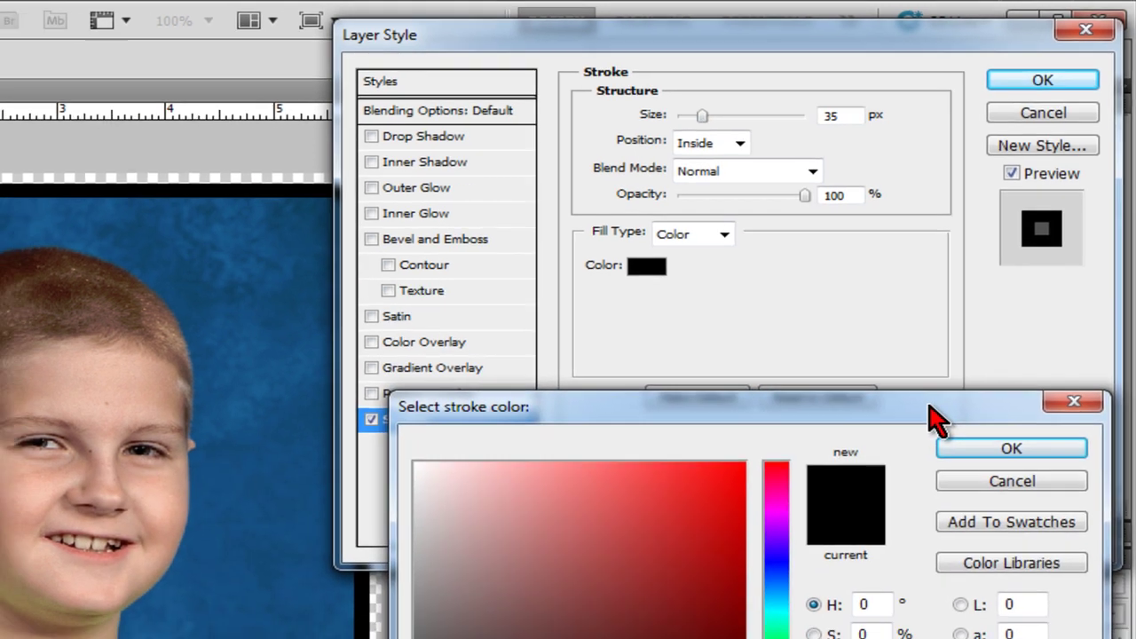
pyautogui.click(683, 522)
pyautogui.click(845, 339)
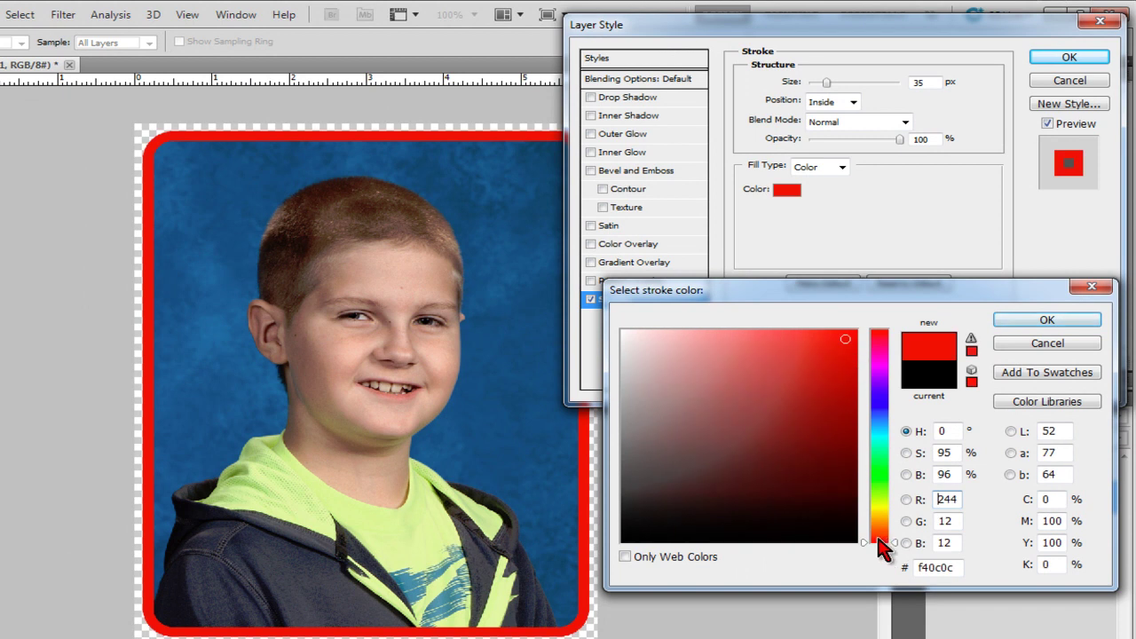
pyautogui.moveTo(622, 335); pyautogui.dragTo(621, 332)
pyautogui.click(1048, 320)
pyautogui.click(1048, 56)
# - Save the image to the Desktop in PNG format as "ch1 - Copy.png", accepting the default PNG options
pyautogui.click(48, 12)
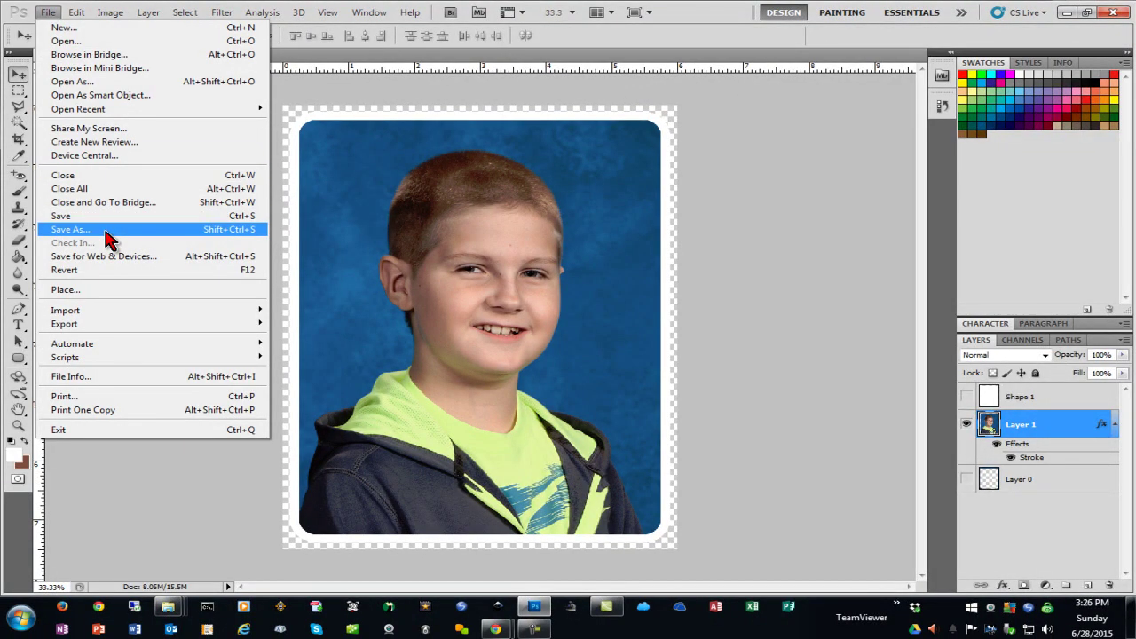
pyautogui.click(71, 229)
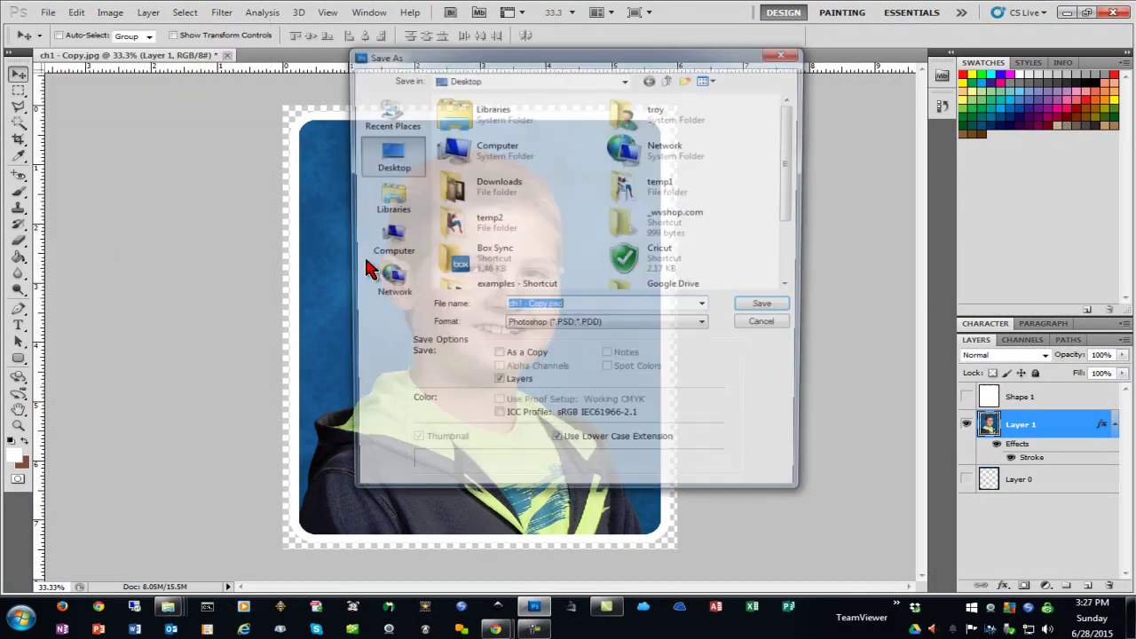
pyautogui.click(586, 327)
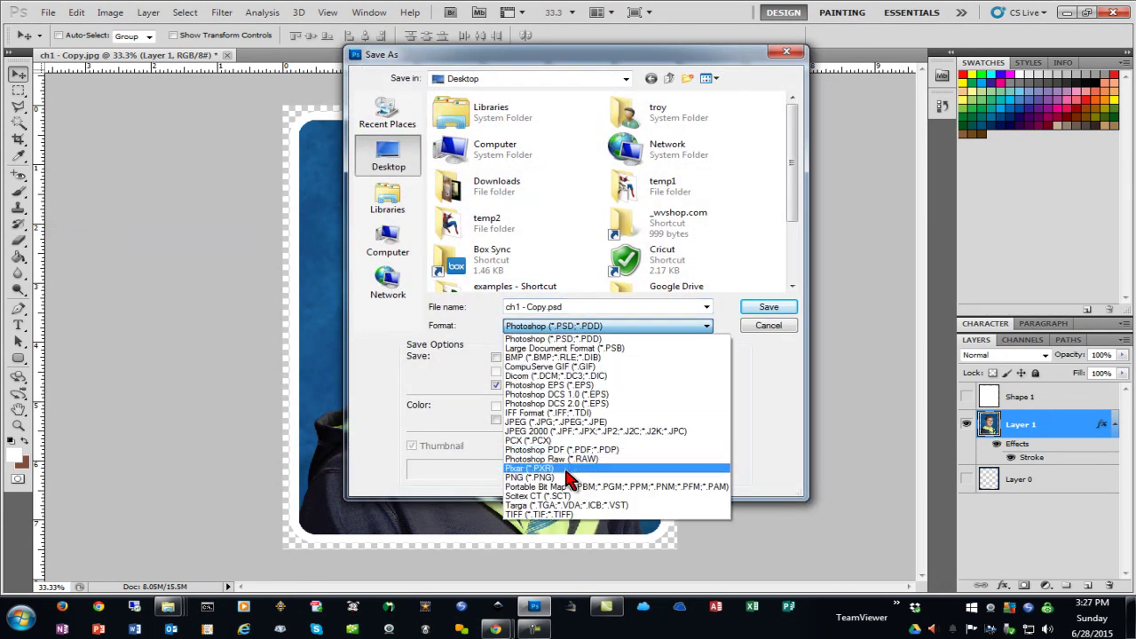
pyautogui.click(524, 478)
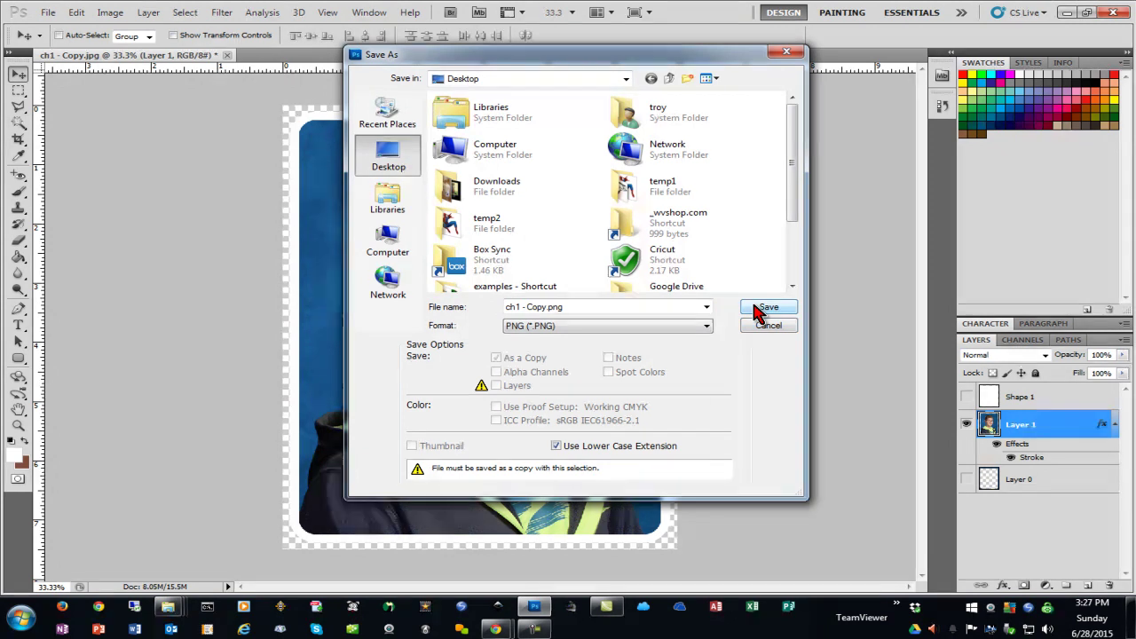
pyautogui.click(766, 308)
pyautogui.click(804, 273)
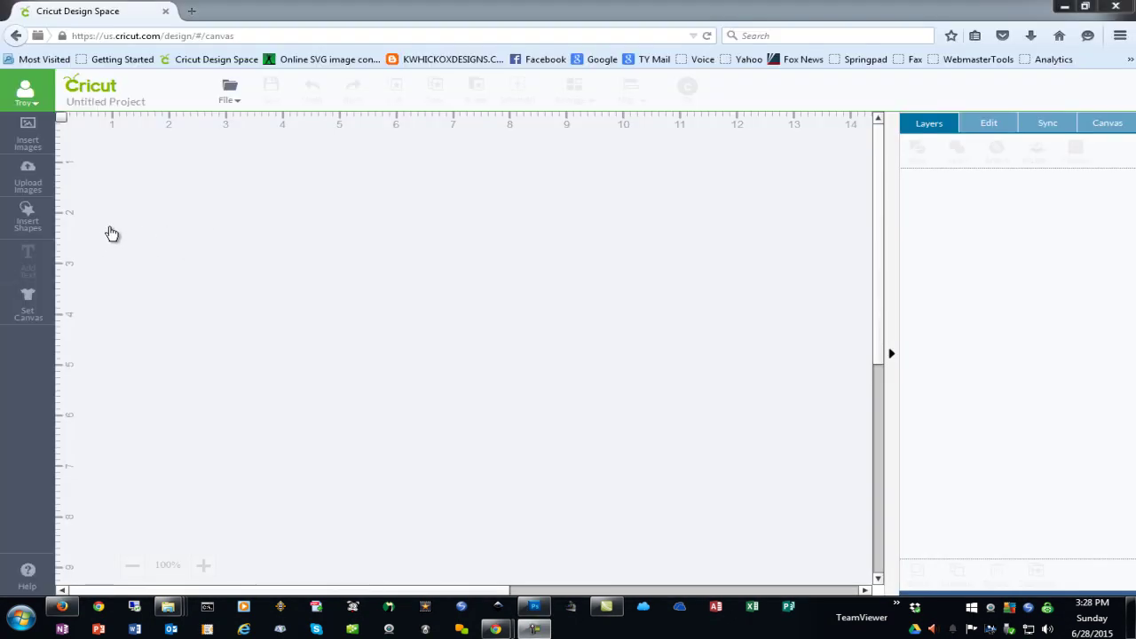
# - Upload the "ch1 - Copy" PNG to Cricut Design Space as a basic image and classify it as a Complex image
pyautogui.click(48, 186)
pyautogui.click(367, 364)
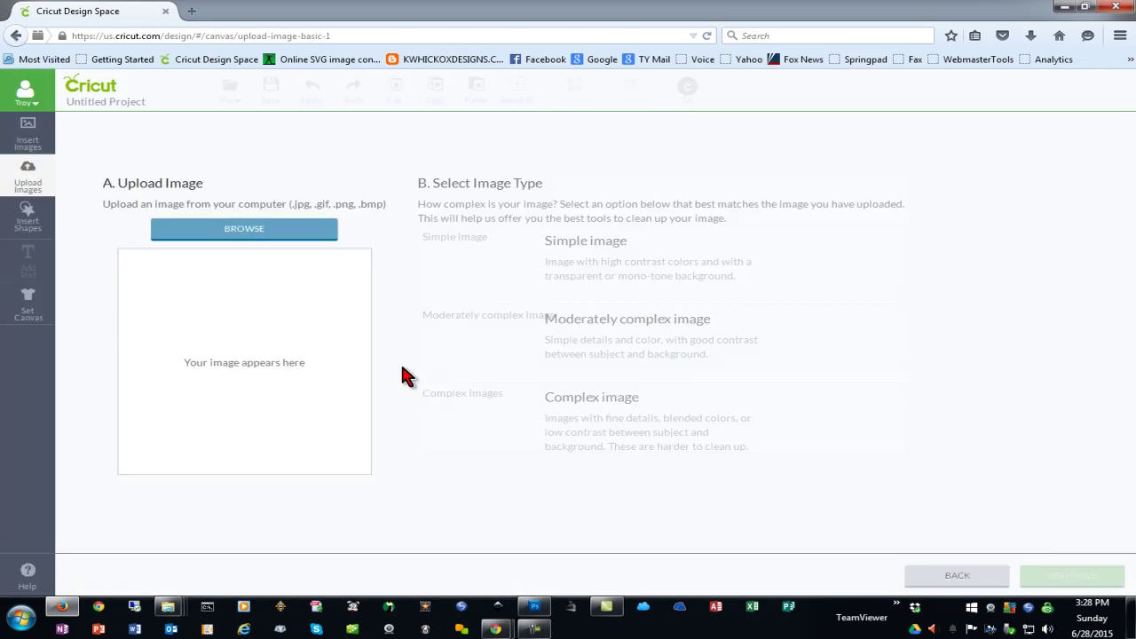
pyautogui.click(265, 229)
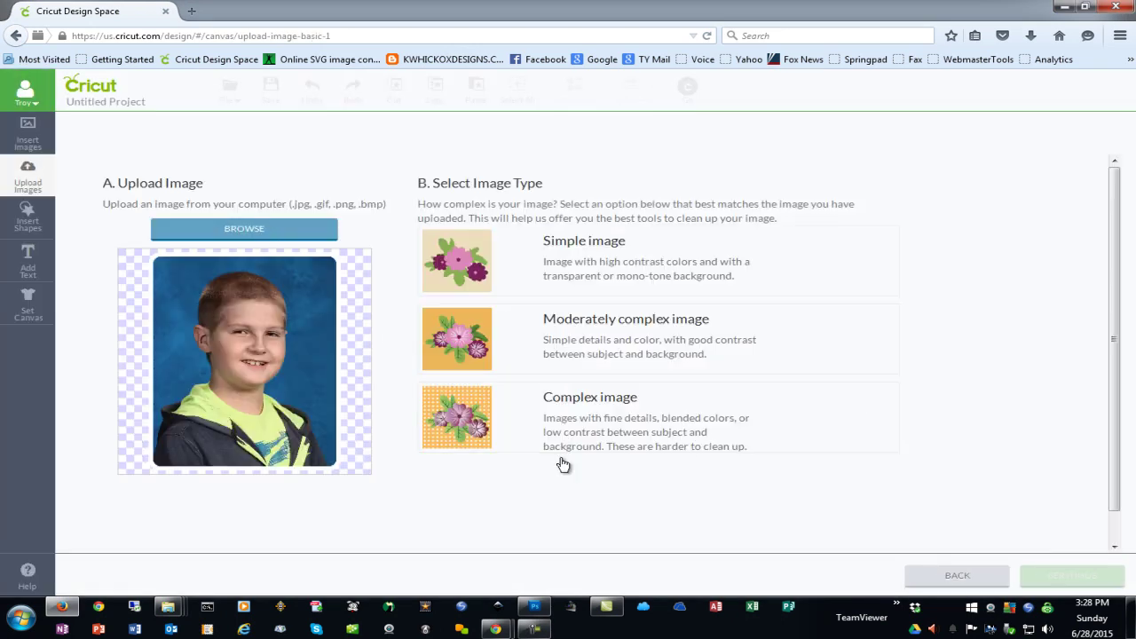
pyautogui.click(560, 427)
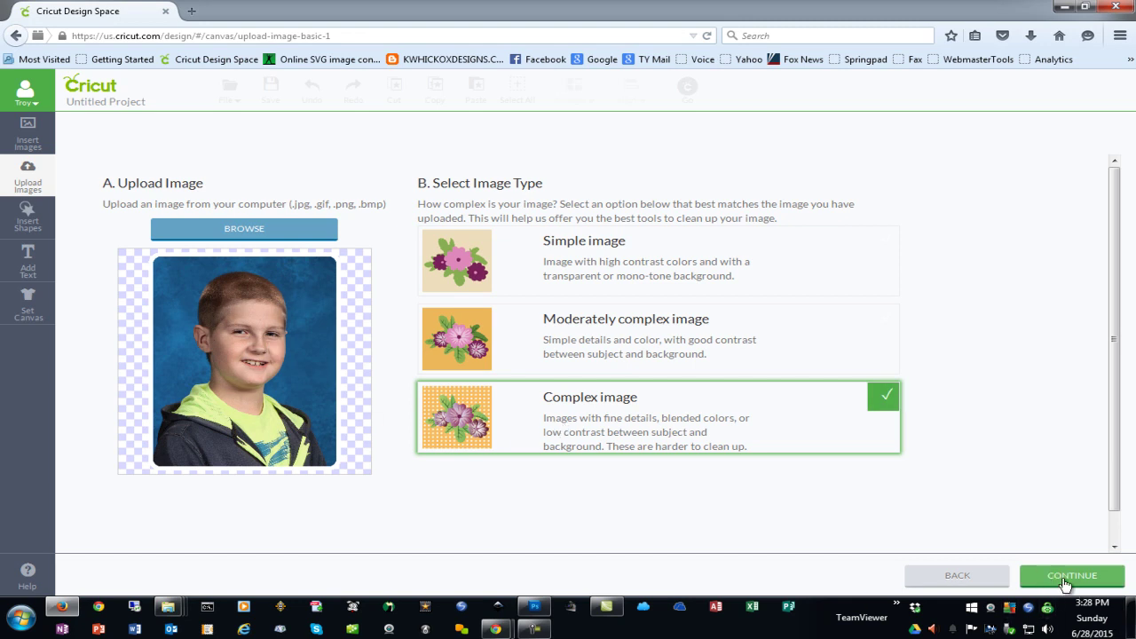
pyautogui.click(1066, 577)
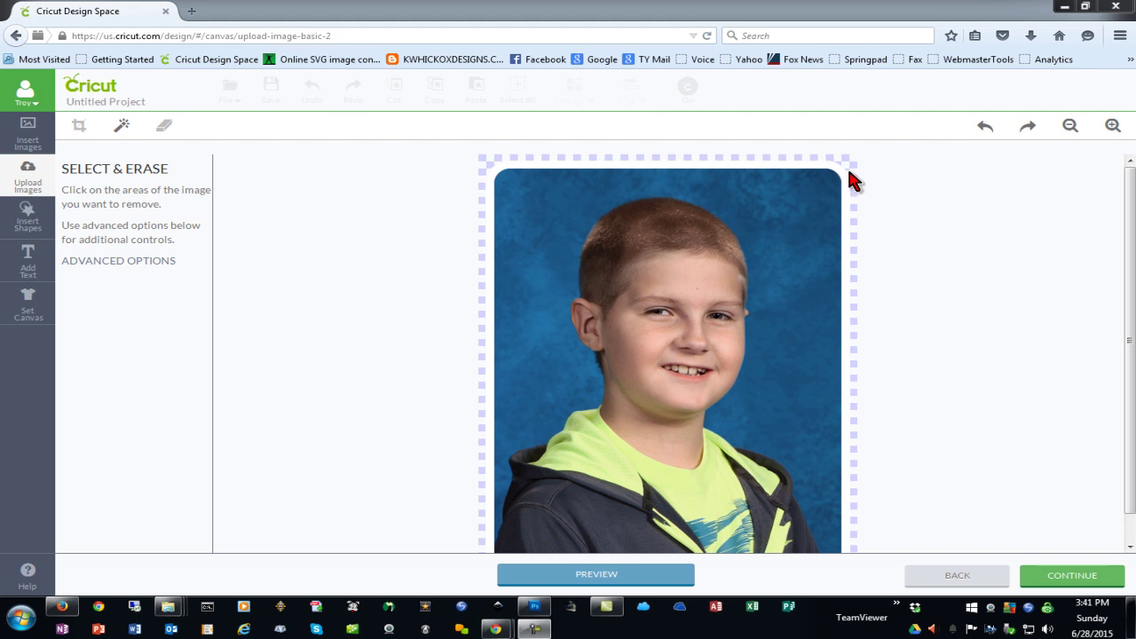
# - Save the upload as "ch1 - Copy" without erasing any areas, preserving the original image within the shape, and insert it onto the canvas
pyautogui.click(1032, 579)
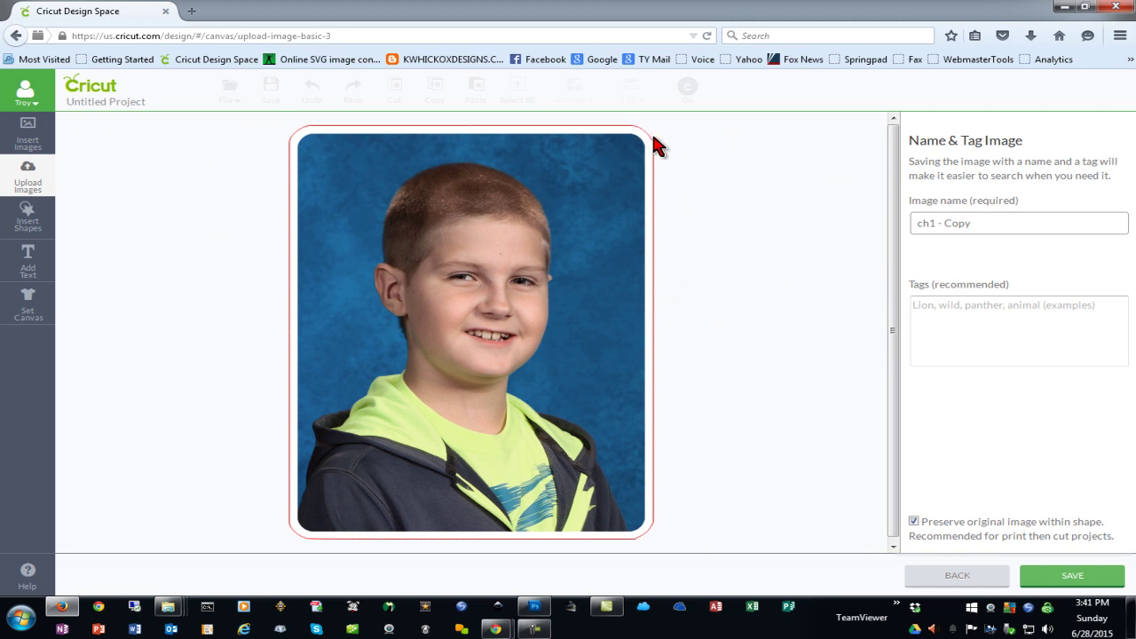
pyautogui.click(1072, 578)
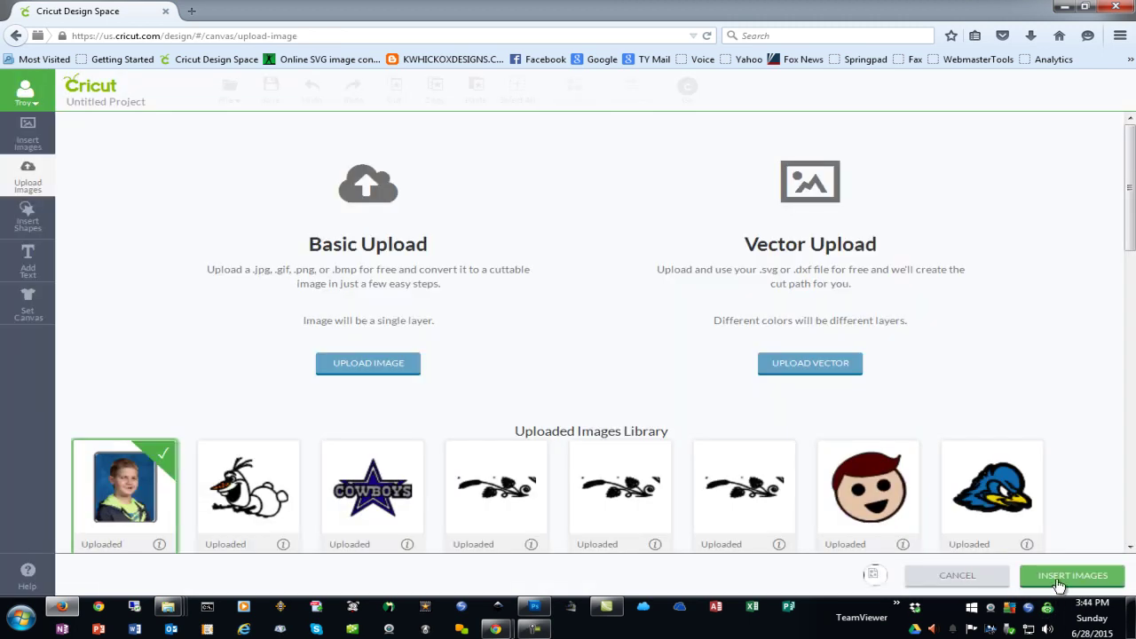
pyautogui.click(1070, 577)
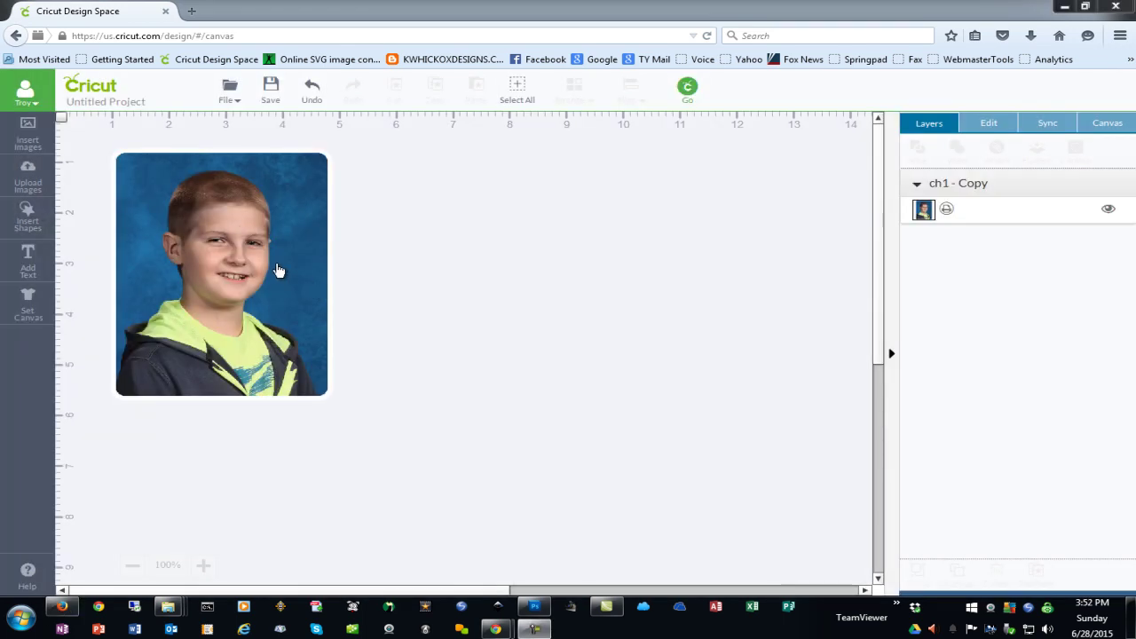
# - Send the project with the inserted photo on to the print and cut stage
pyautogui.click(694, 98)
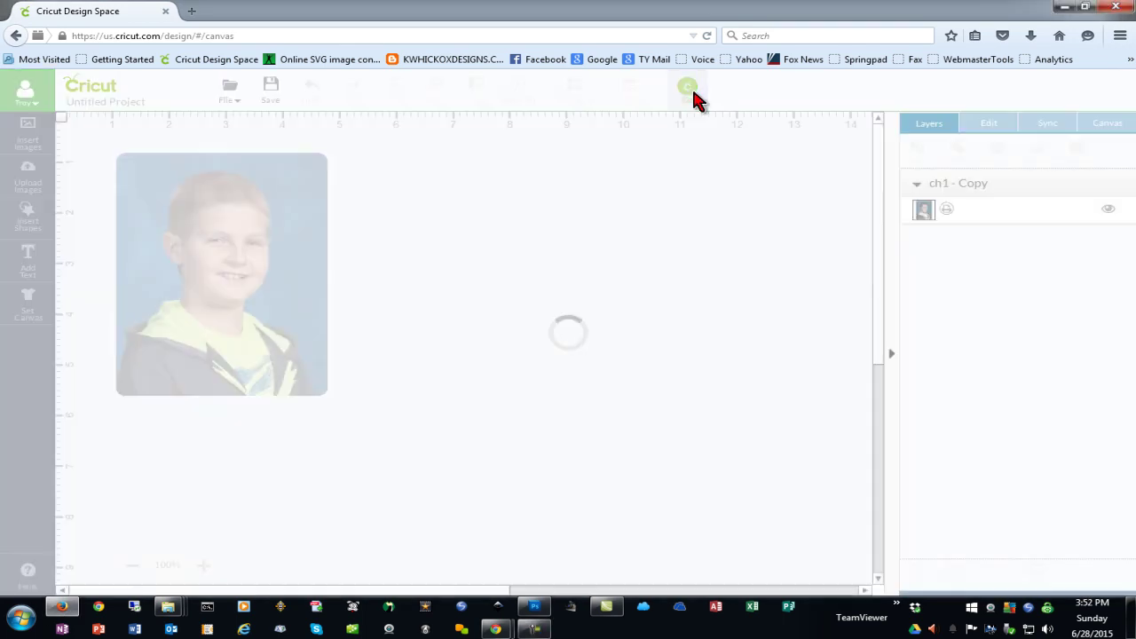